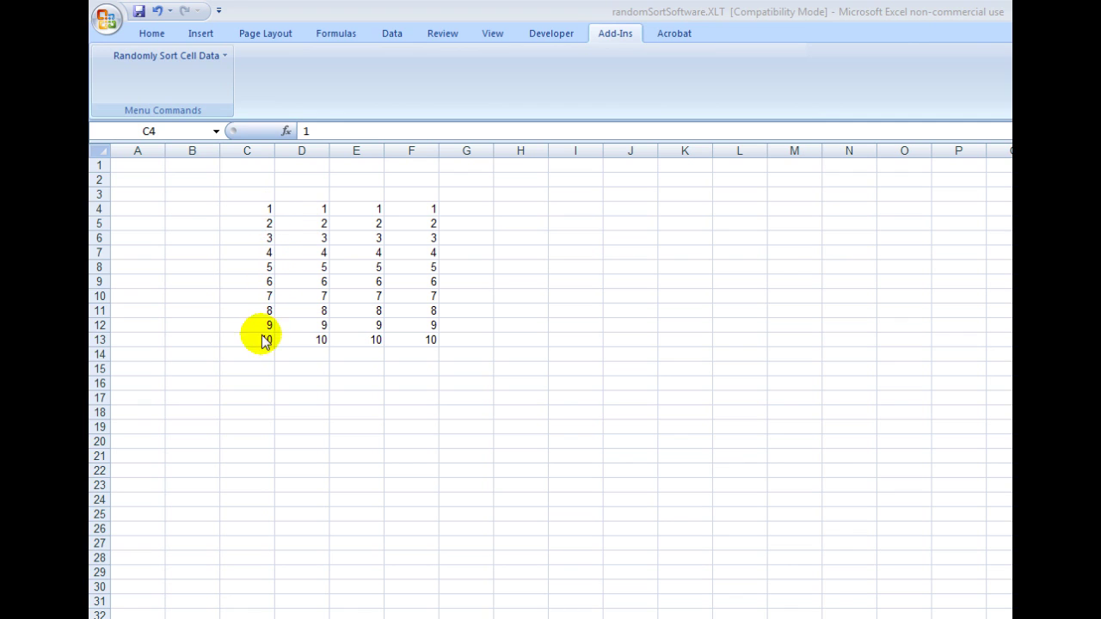
Step: Randomly sort all data within the selected cells C4:F13, shuffling the values across every row and column
left_click(247, 210)
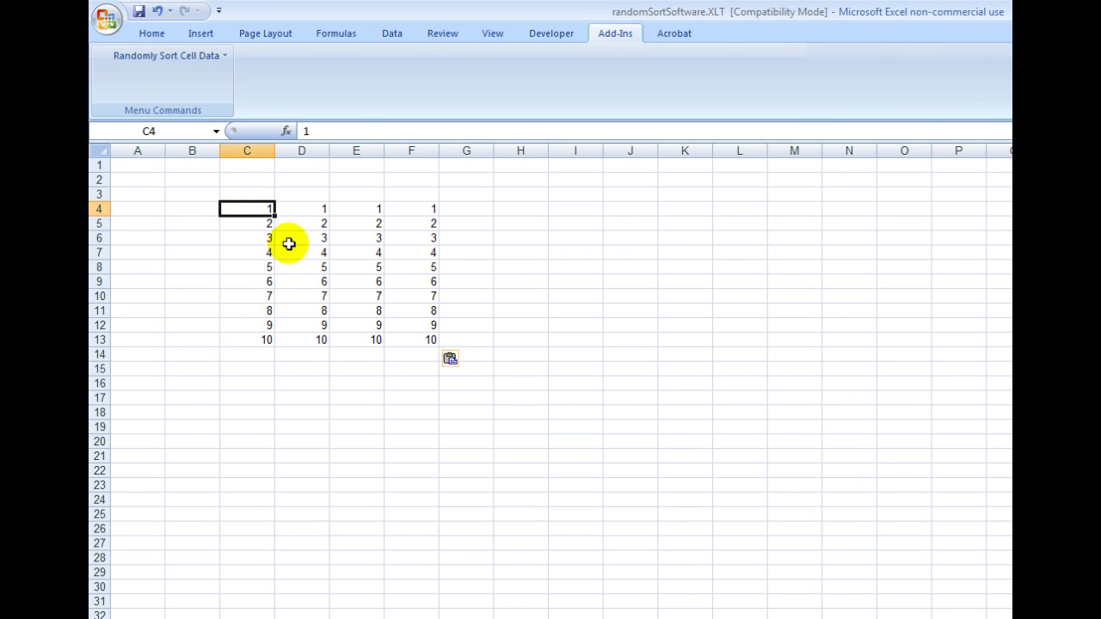
left_click_drag(258, 224, 258, 268)
left_click_drag(254, 208, 399, 335)
left_click(209, 57)
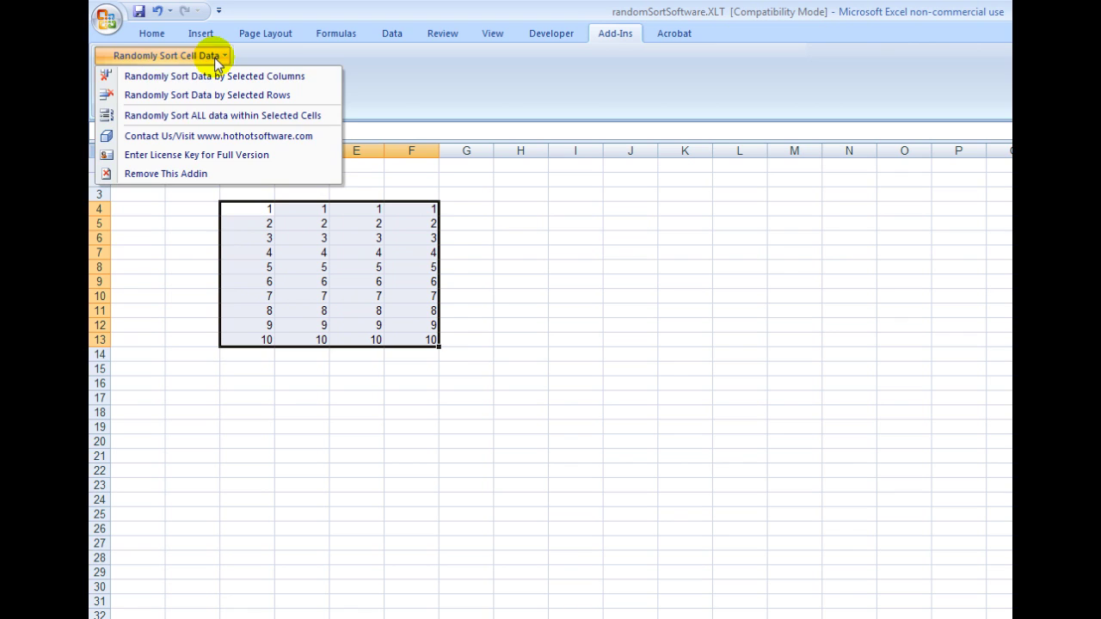
left_click(265, 118)
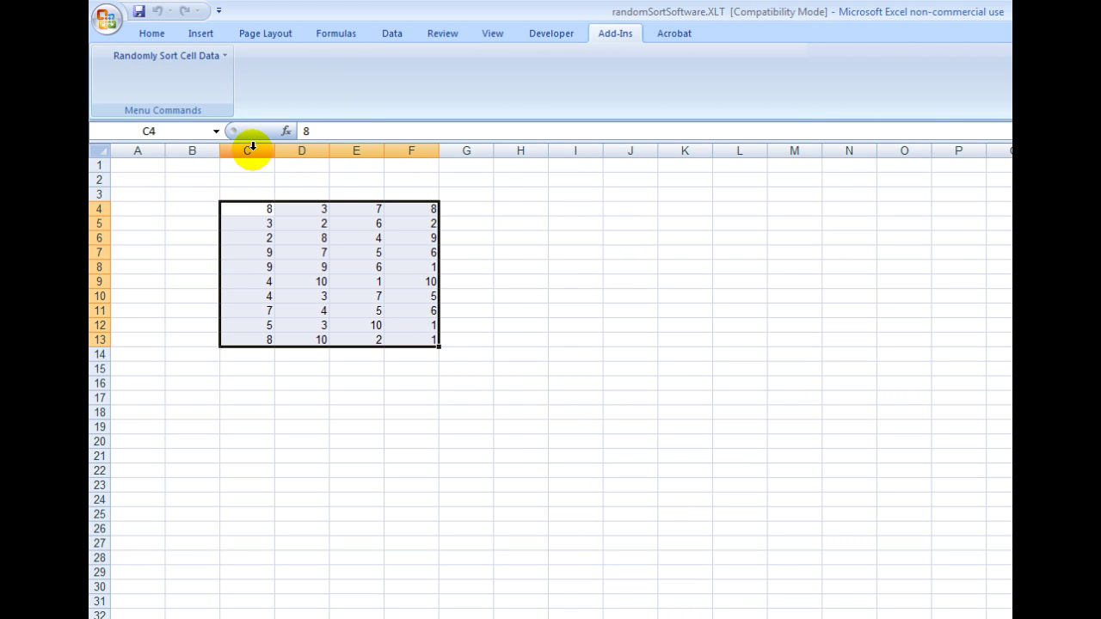
left_click(464, 209)
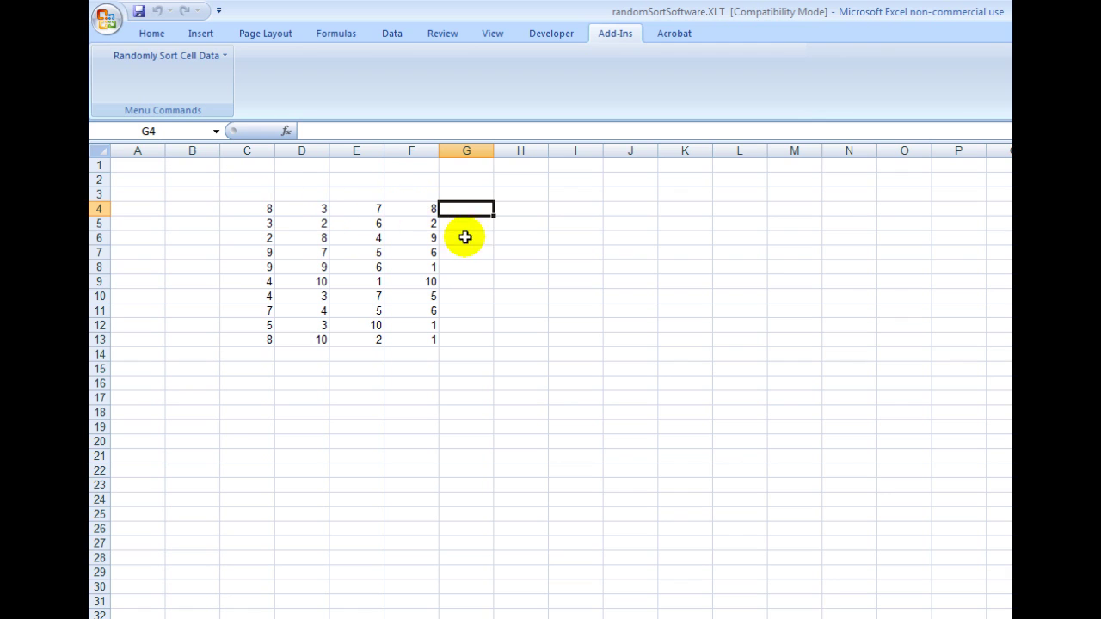
Step: Paste the original number block back over C4:F13 so each column runs from 1 to 10 again
left_click_drag(100, 208, 100, 340)
key("Left")
key("Left")
key("Left")
key("Left")
key("Left")
key("Left")
key("Left")
key("Left")
key("Left")
key("Left")
key("Left")
key("Left")
key("Left")
key("Left")
key("Left")
key("Left")
key("Left")
key("Left")
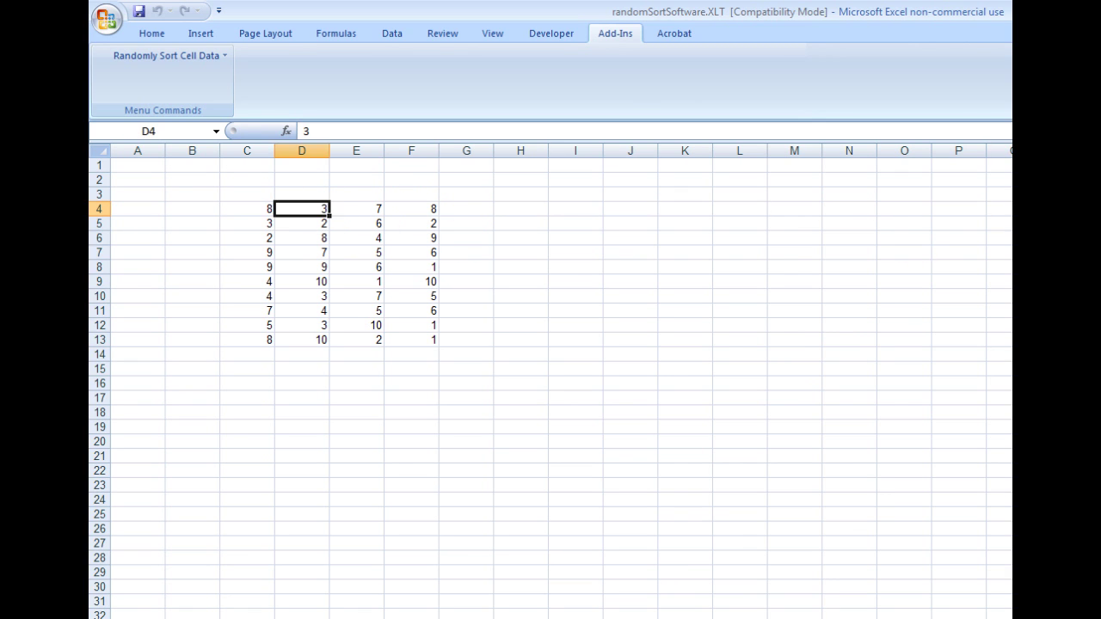
key("ctrl+v")
key("Up")
key("Down")
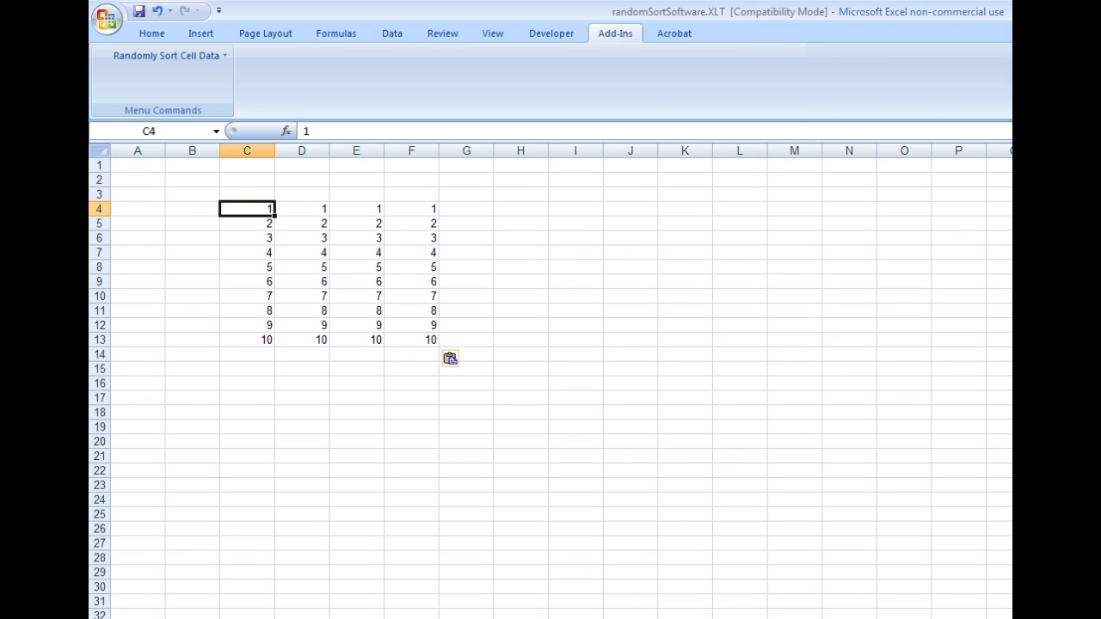
Step: Randomly sort the number block C4:F13 by selected rows
left_click_drag(258, 209, 410, 347)
left_click(220, 57)
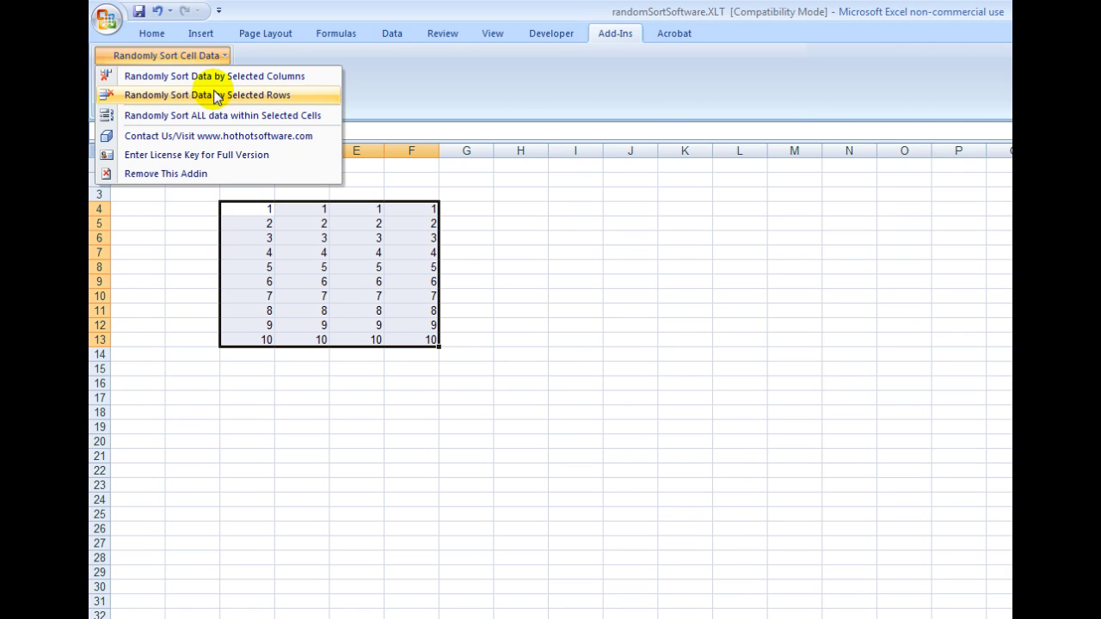
left_click(217, 96)
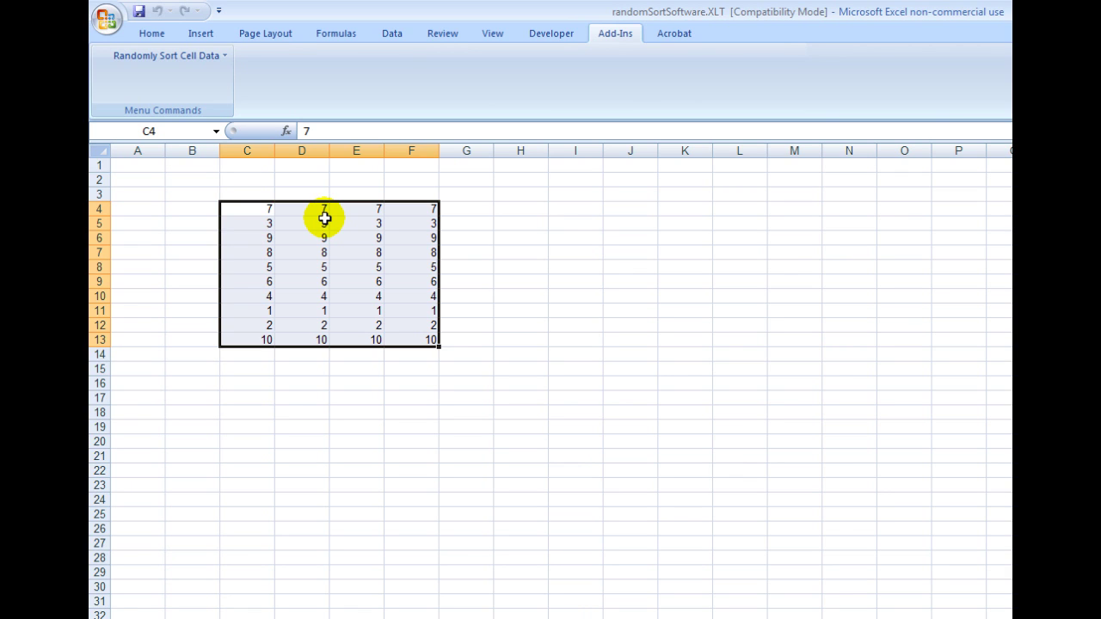
Step: Enter a three-row list in H4:I6, numbered 1 to 3 with a person's first name beside each number
key("Right")
key("Right")
key("Right")
key("Right")
key("Right")
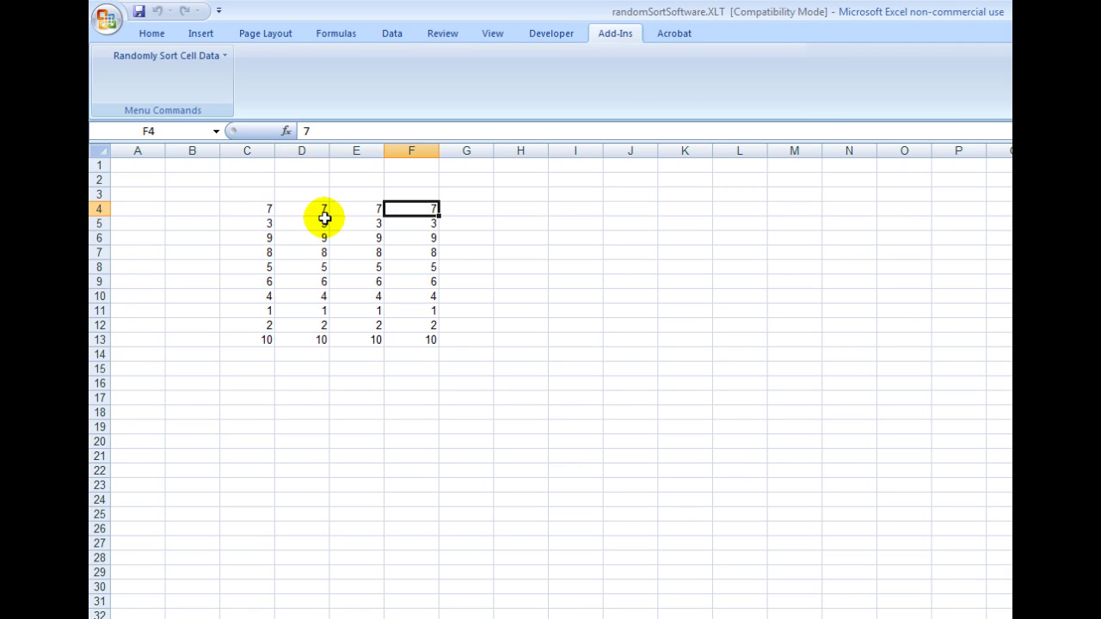
type("1")
key("Tab")
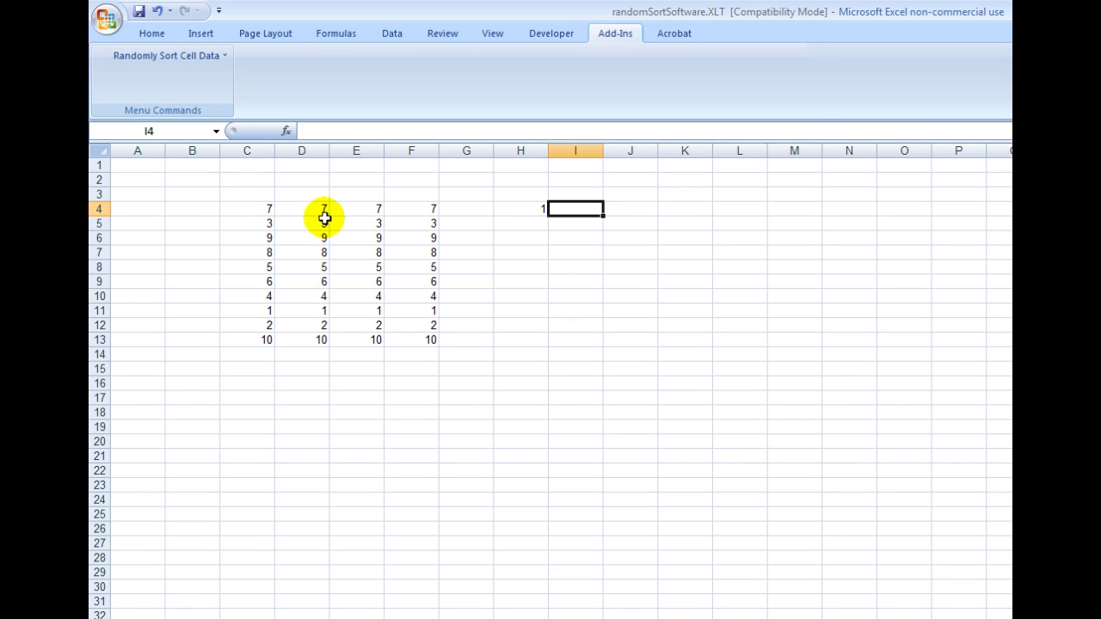
type("Jim")
key("Return")
type("2")
key("Tab")
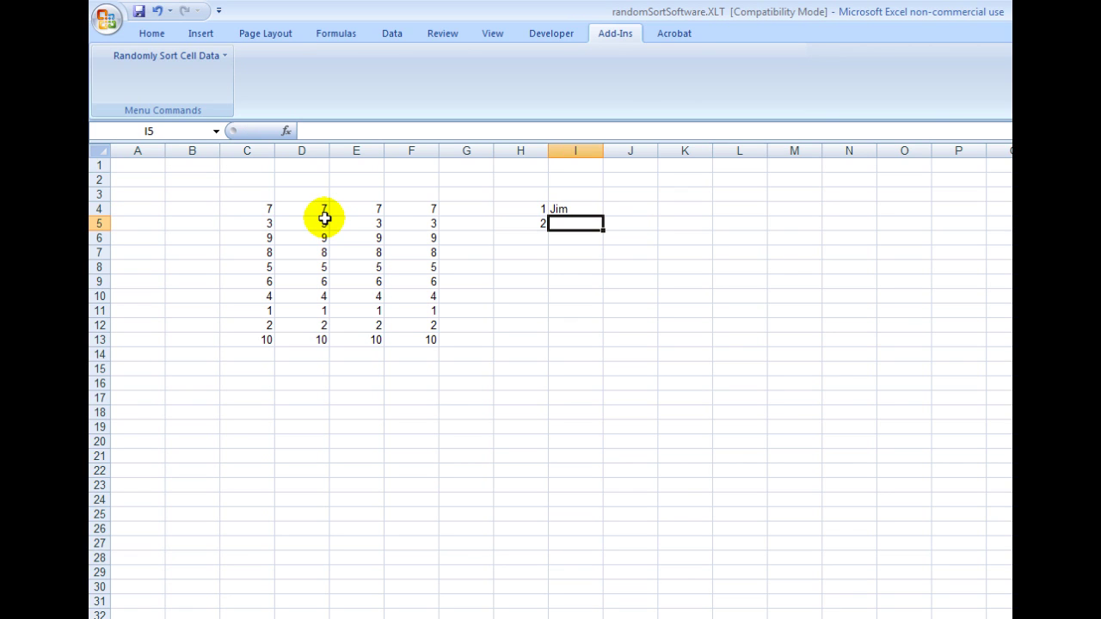
type("Mary")
key("Return")
type("3")
key("Tab")
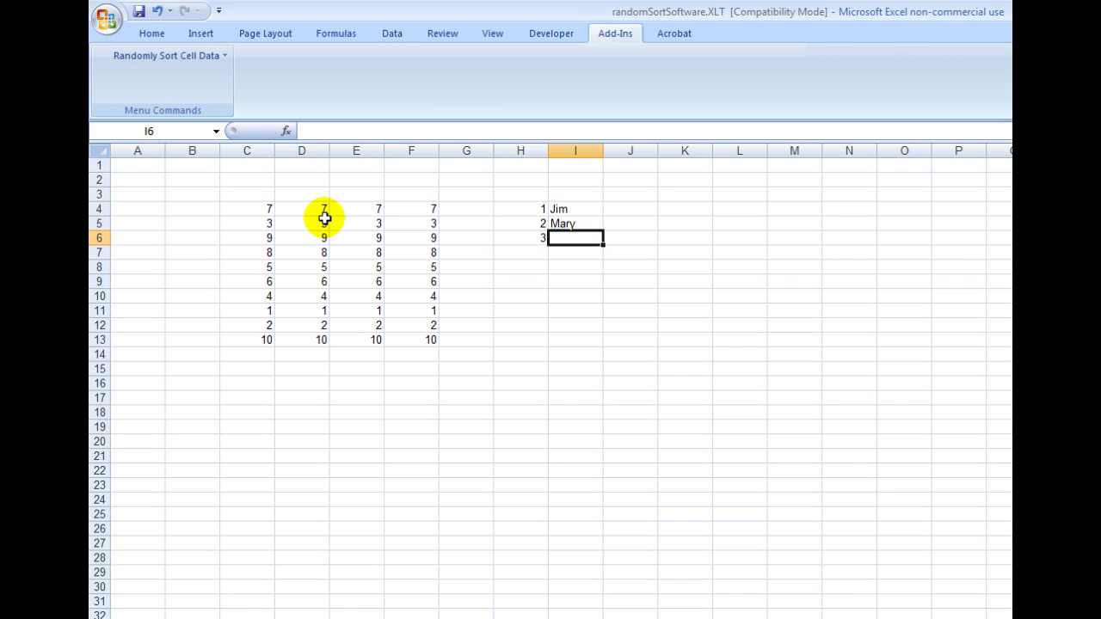
type("Sam")
key("Up")
Step: Copy the numbered name list in H4:I6 and paste the duplicate at K4
key("Up")
key("shift+Left")
key("shift+Down")
key("shift+Down")
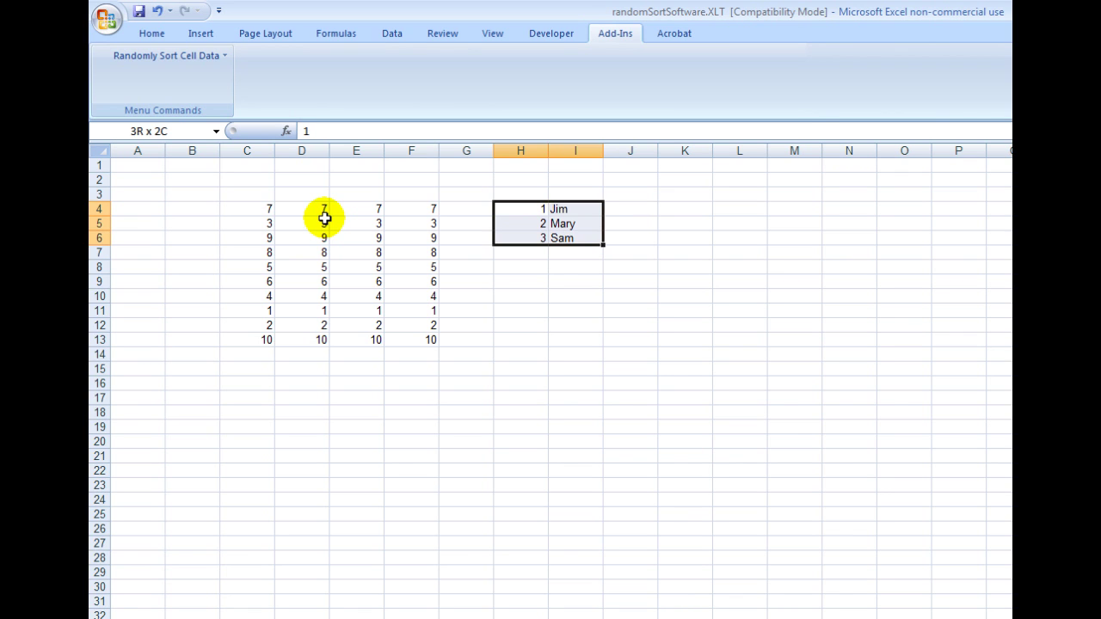
key("ctrl+c")
key("Right")
key("Right")
key("ctrl+v")
Step: Randomly sort the name list in H4:I6 by selected rows
key("Left")
key("Left")
key("Left")
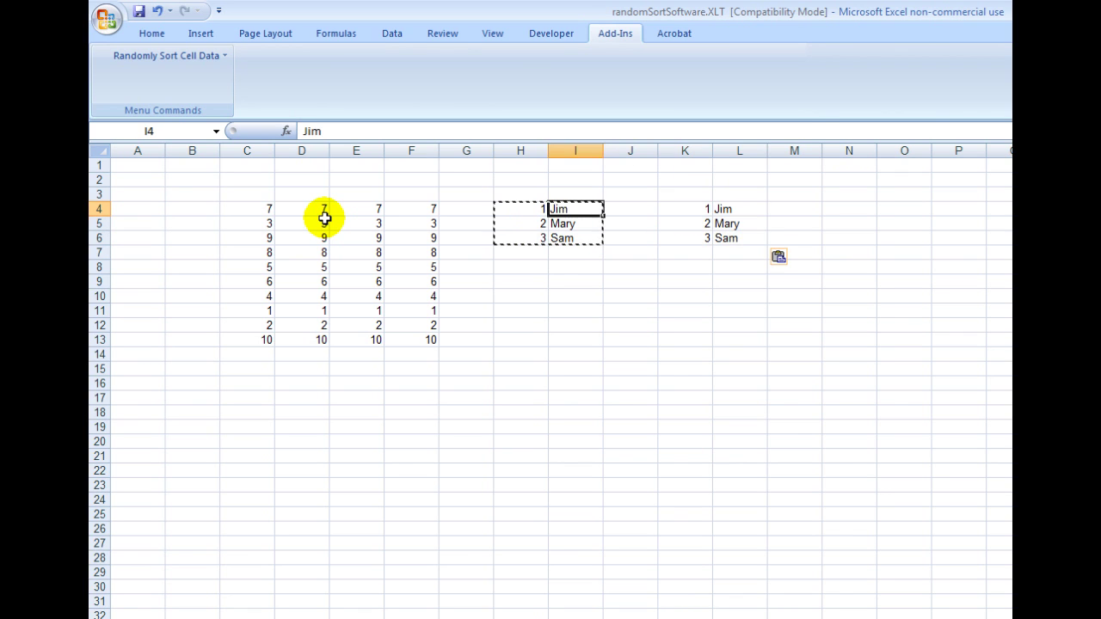
key("shift+Right")
key("shift+Down")
key("shift+Down")
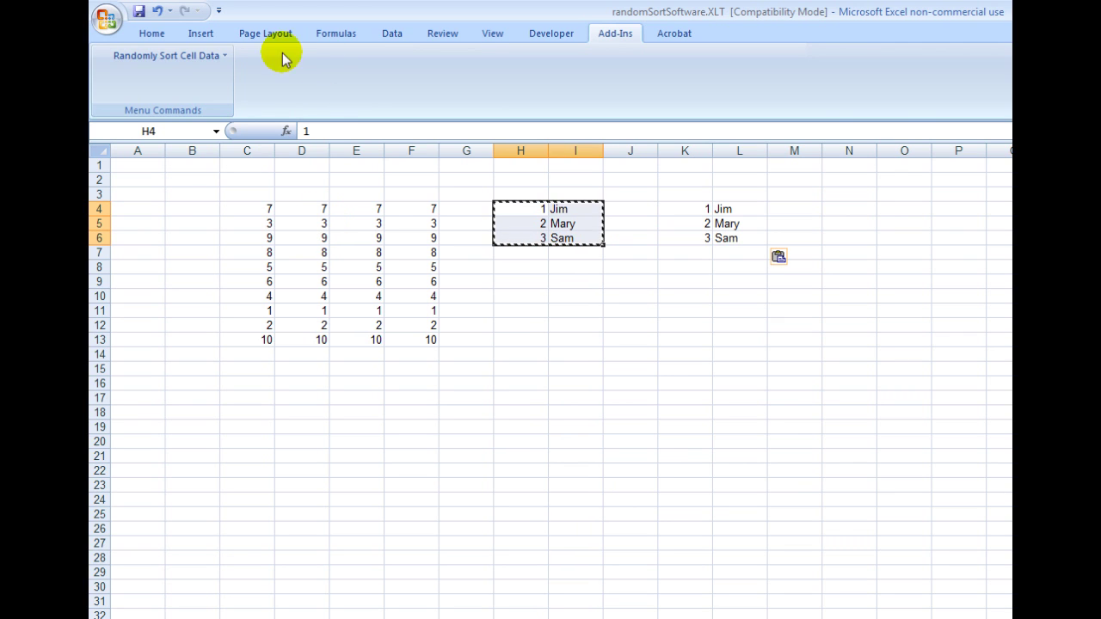
left_click(215, 53)
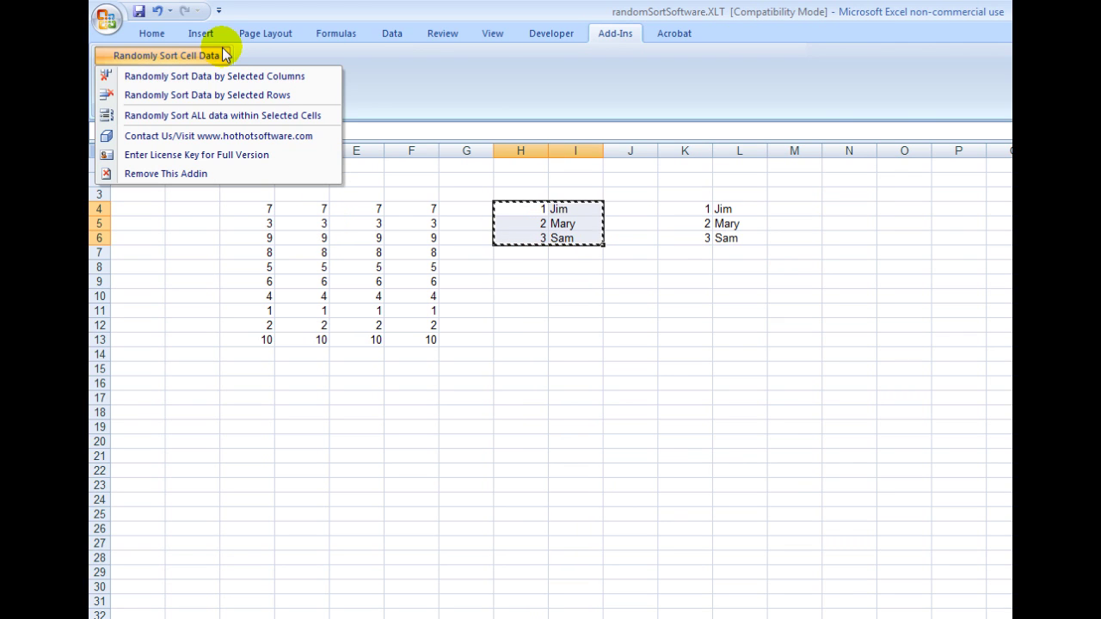
left_click(218, 96)
left_click(525, 264)
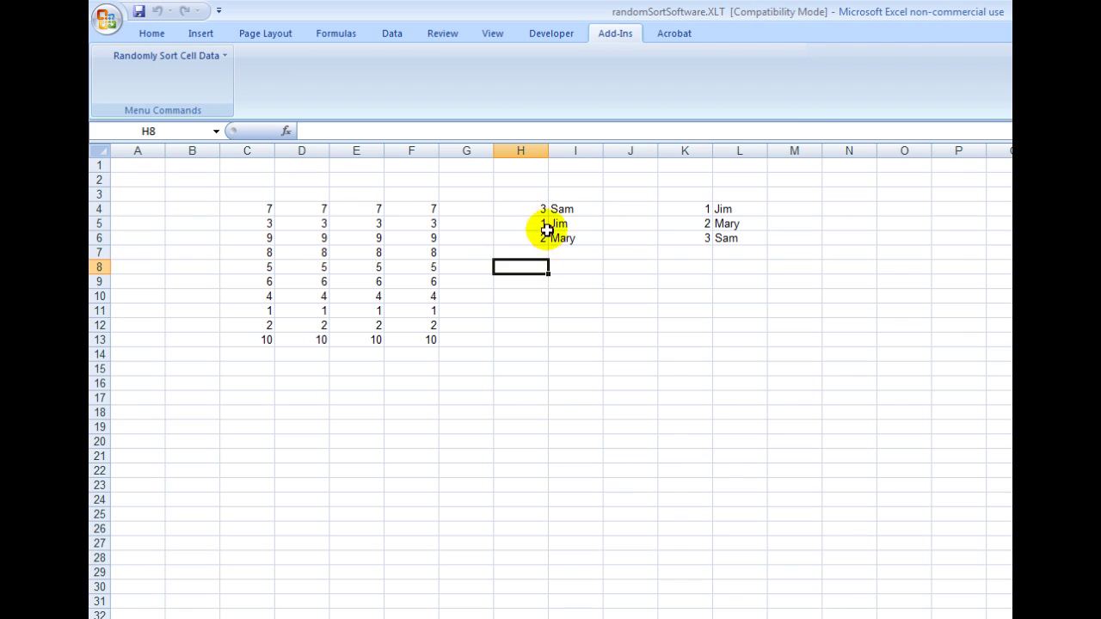
Step: Compare each number and name pair in the shuffled list H4:I6 with its matching row in K4:L6
left_click(545, 224)
key("shift+Right")
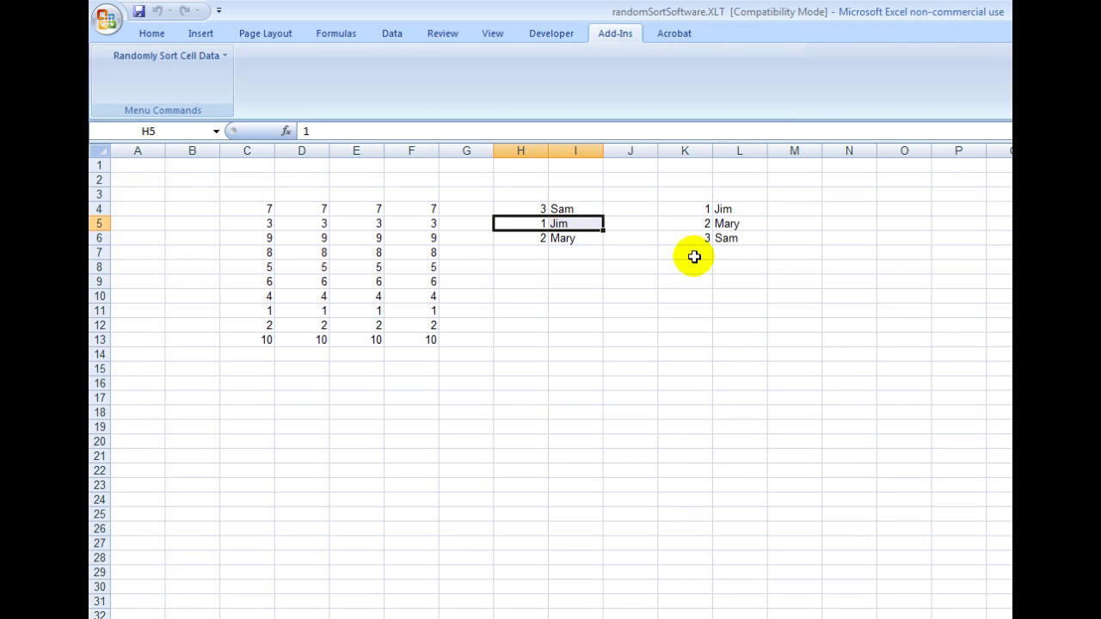
key("Right")
key("Right")
key("Right")
key("Up")
key("shift+Right")
key("Left")
key("Left")
key("Left")
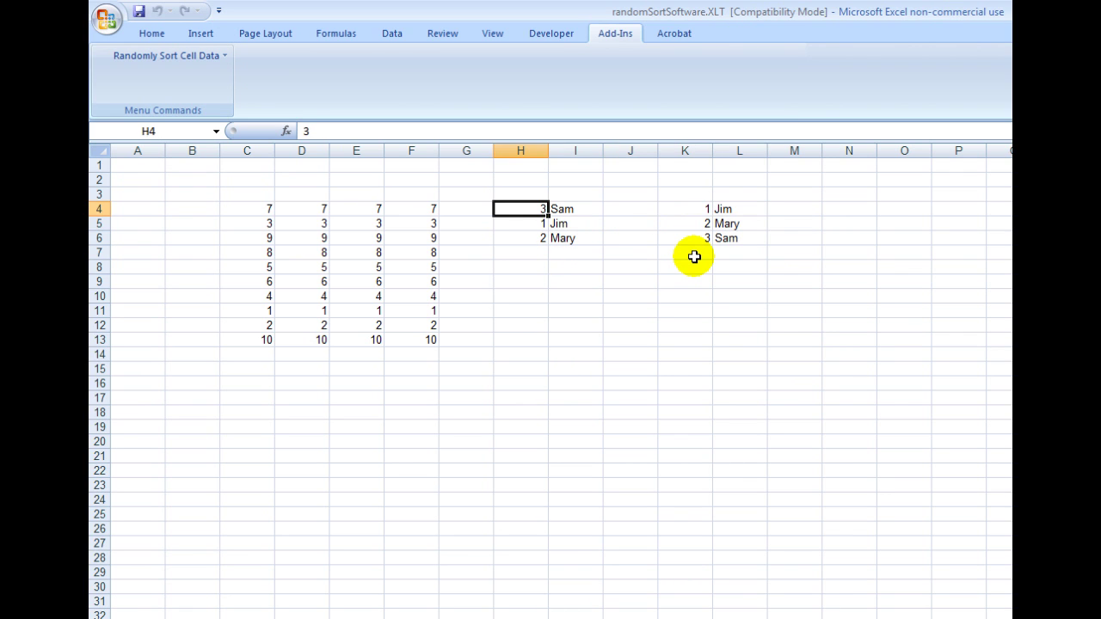
key("Down")
key("Down")
key("shift+Right")
key("Right")
key("Right")
key("Right")
key("Up")
key("shift+Right")
key("Left")
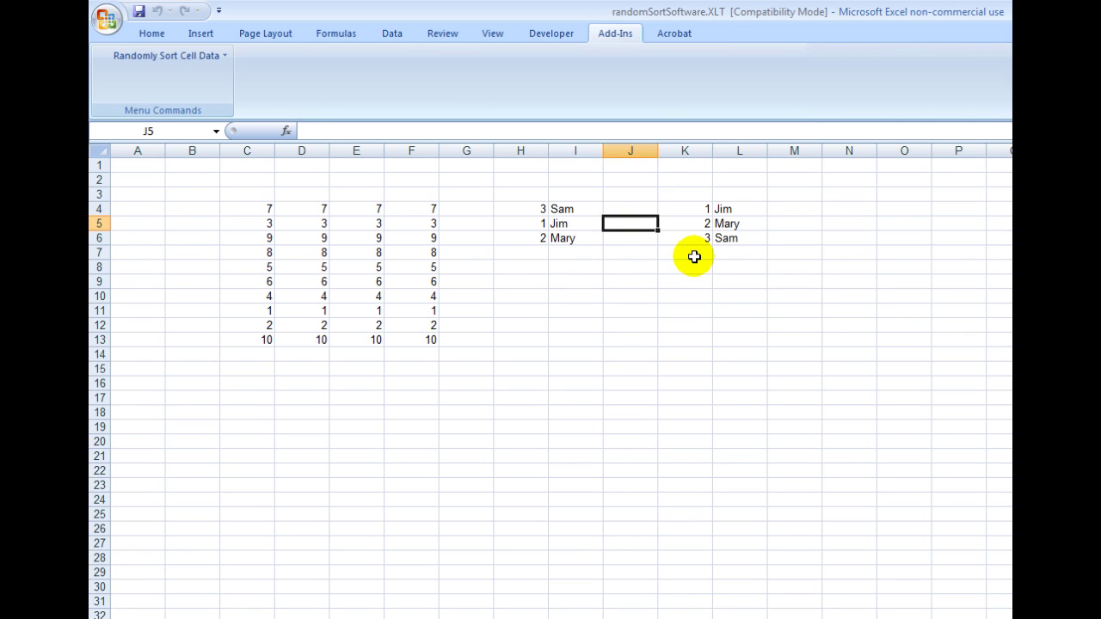
key("Left")
key("Left")
key("Up")
key("shift+Right")
key("shift+Right")
key("shift+Left")
key("Right")
key("Right")
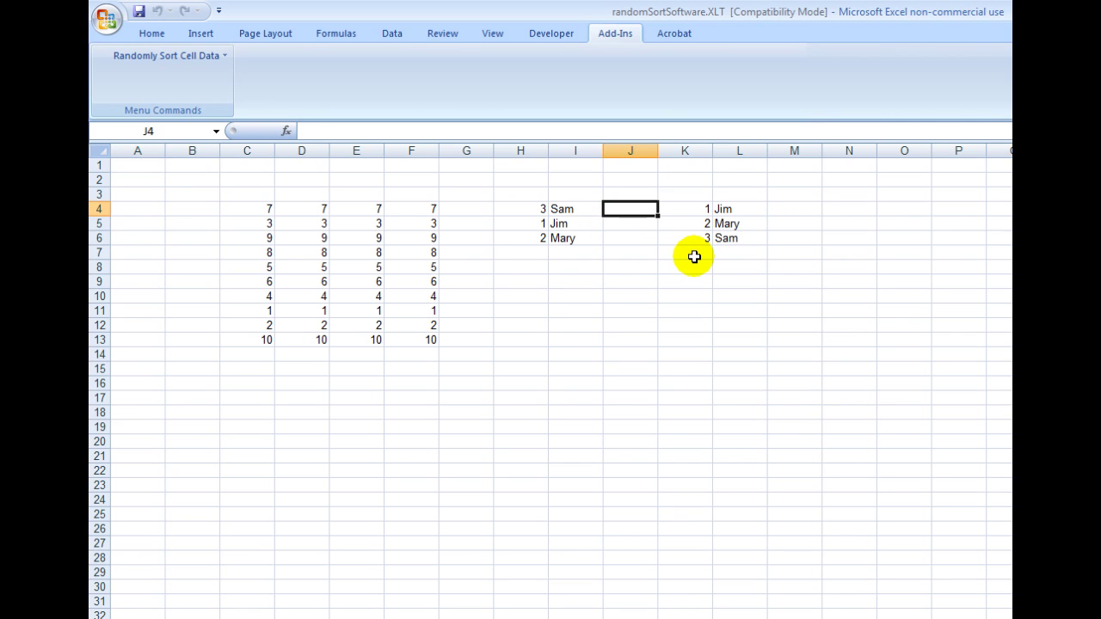
key("Right")
key("Down")
key("Down")
key("shift+Right")
key("Left")
key("Left")
key("Left")
key("Left")
key("Left")
key("Left")
key("Left")
key("Up")
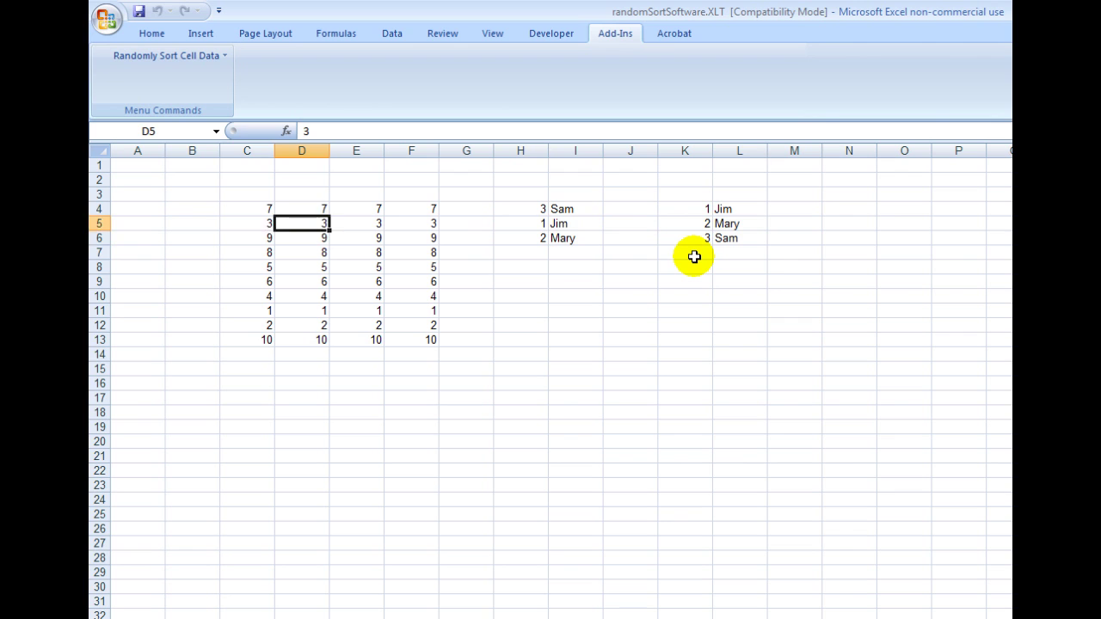
key("Up")
key("Left")
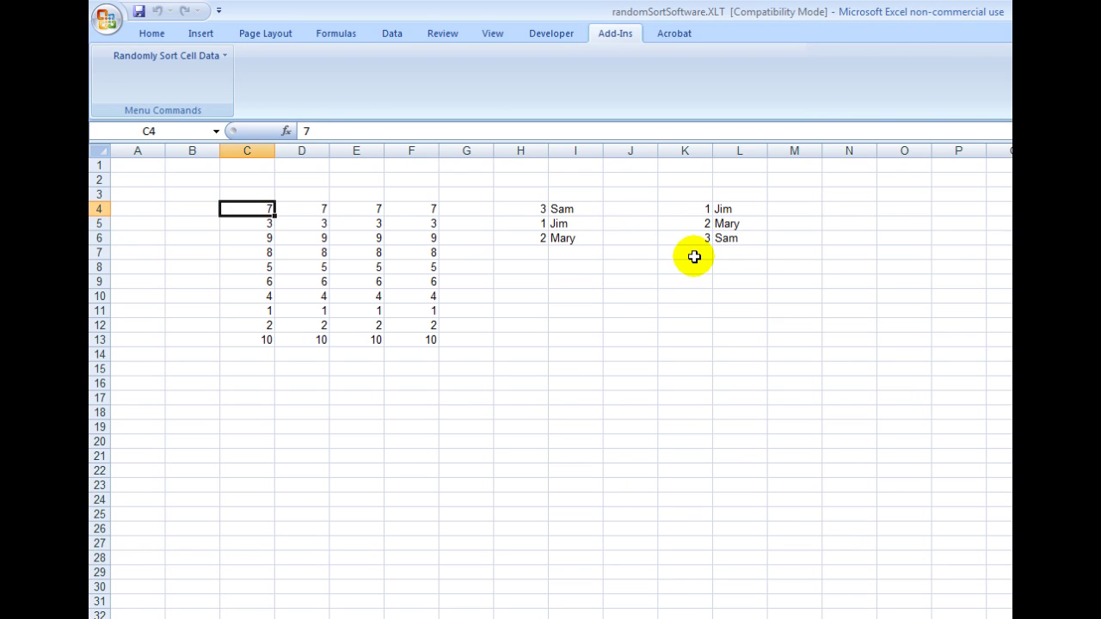
left_click(229, 54)
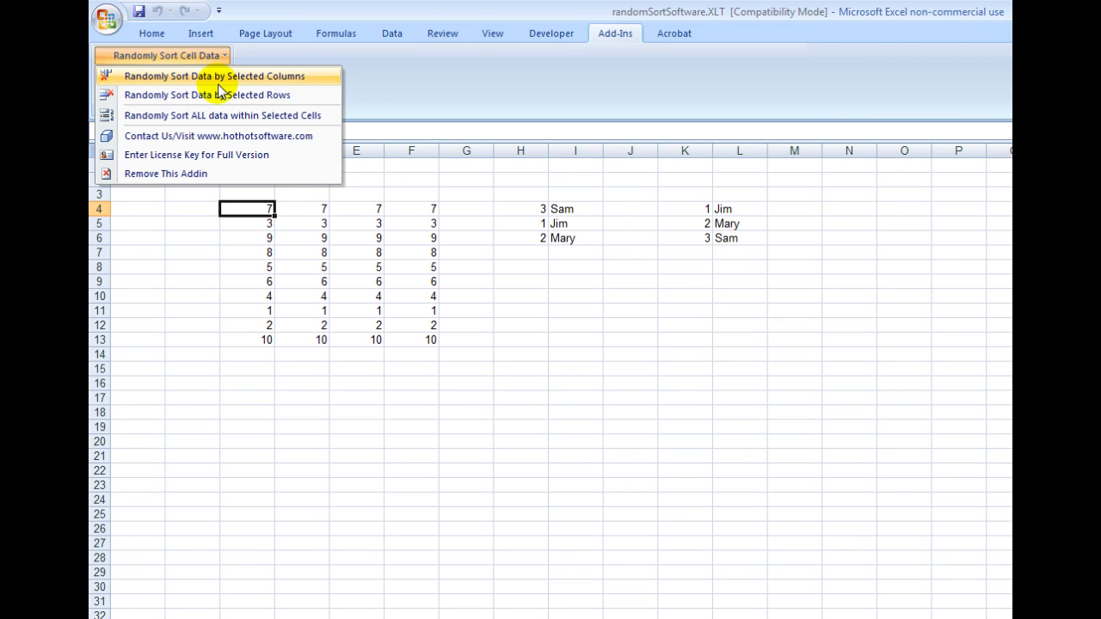
left_click(379, 216)
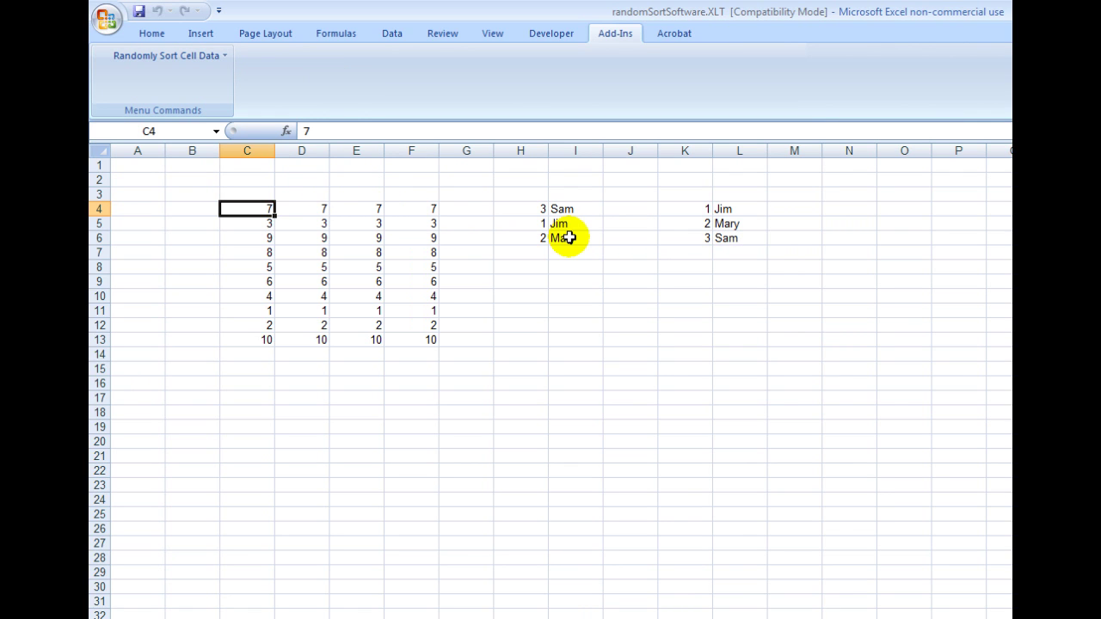